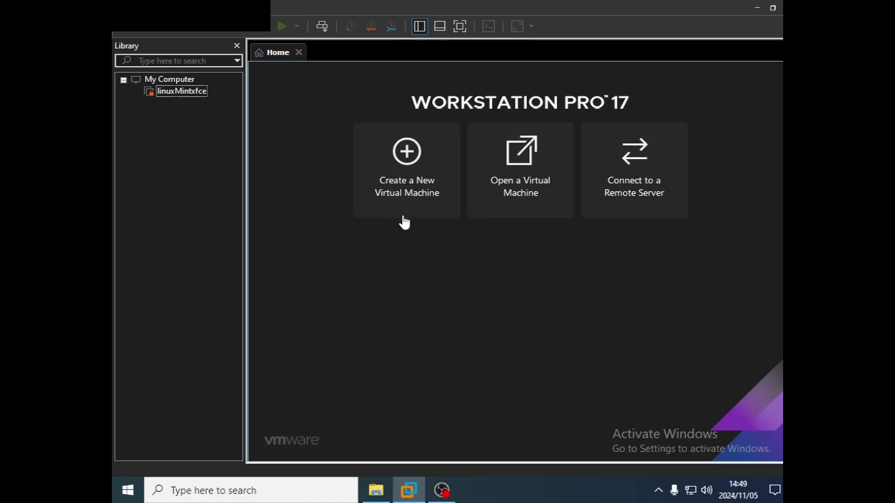
Step: Start a custom virtual machine with Workstation 17.5 or later compatibility and the option "I will install the operating system later"
left_click(415, 186)
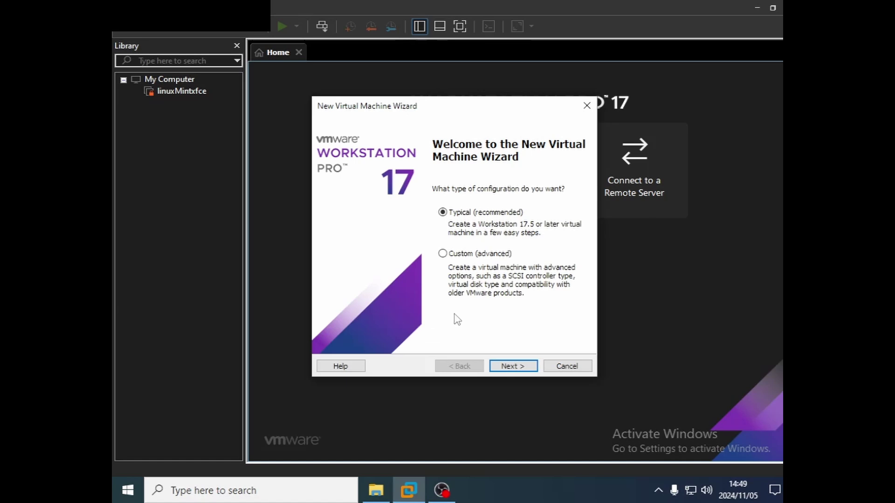
left_click(497, 252)
left_click(508, 366)
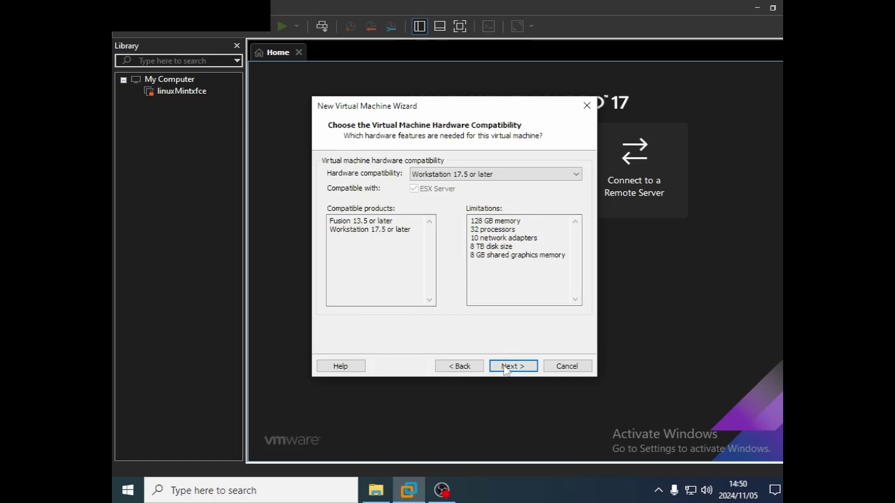
left_click(507, 367)
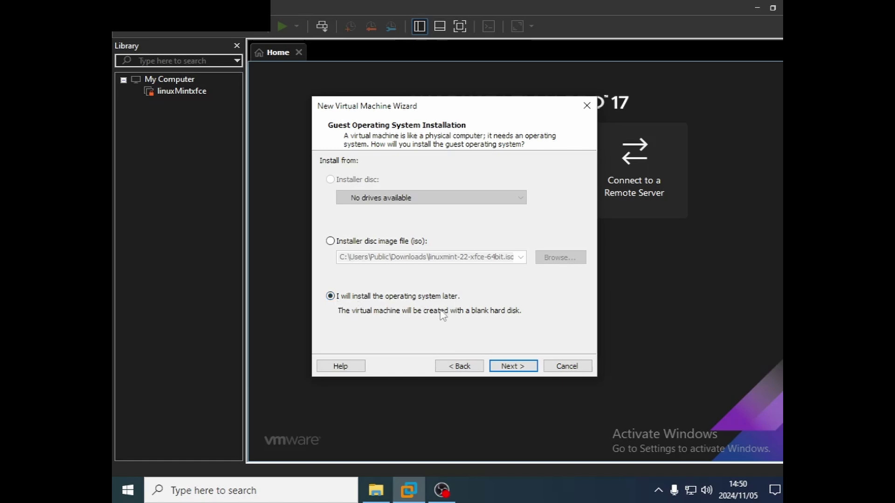
left_click(508, 367)
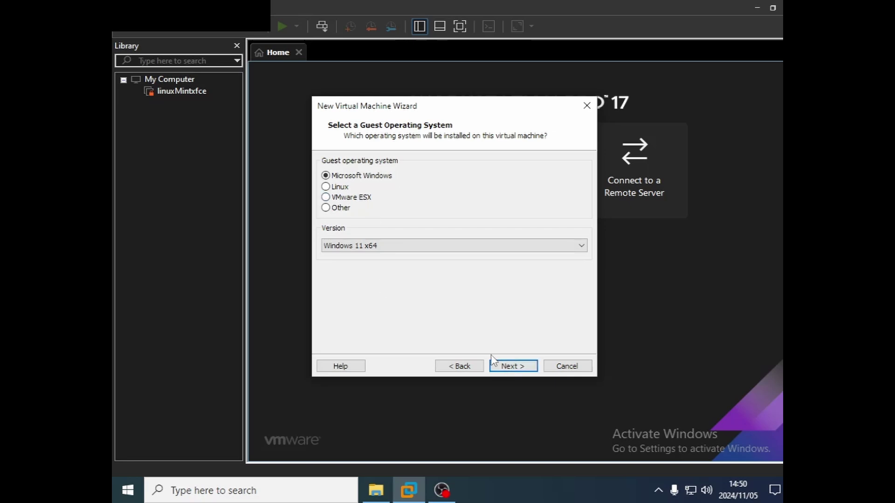
Step: Set Windows 11 x64 as the guest system with the default name, and generate an encryption password for only the TPM-support files
left_click(511, 366)
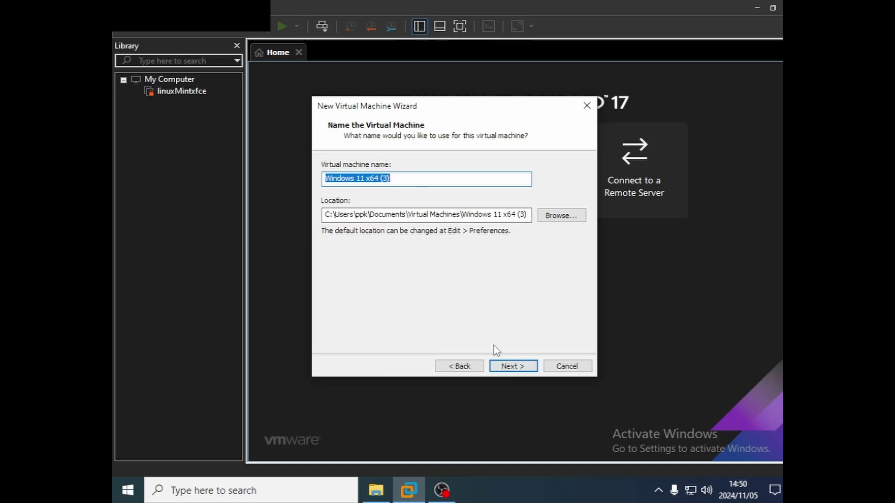
left_click(497, 366)
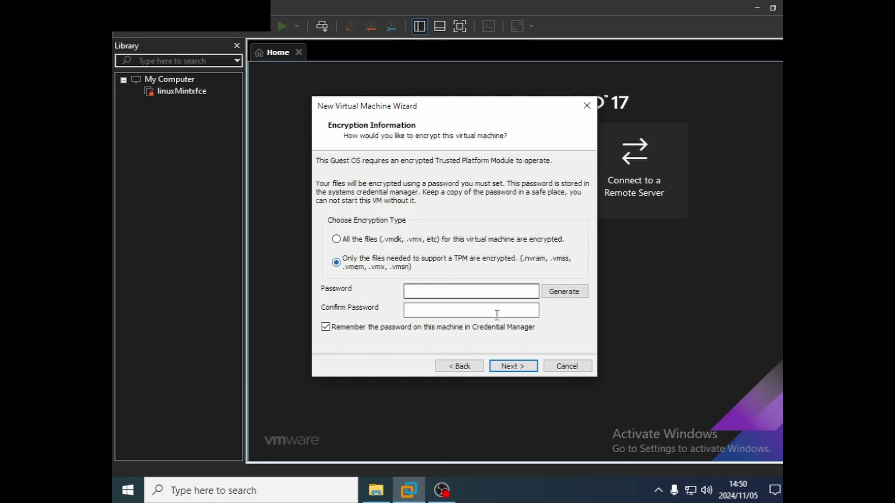
left_click(555, 293)
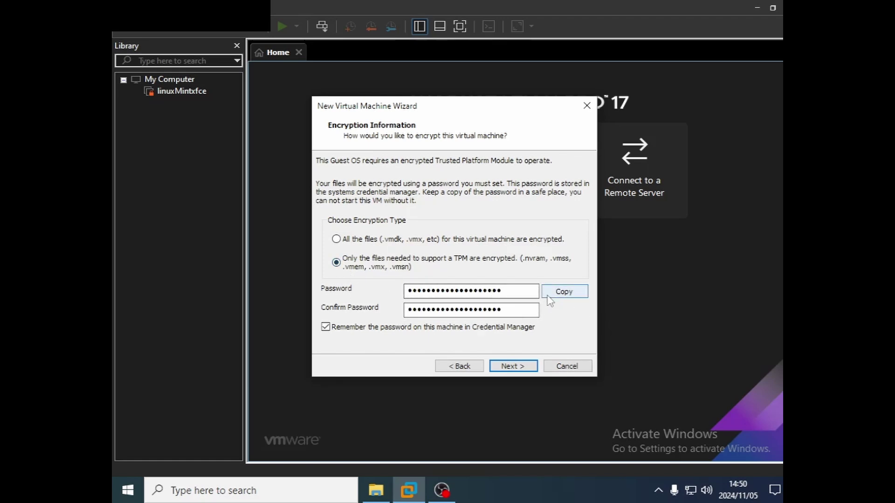
left_click(513, 368)
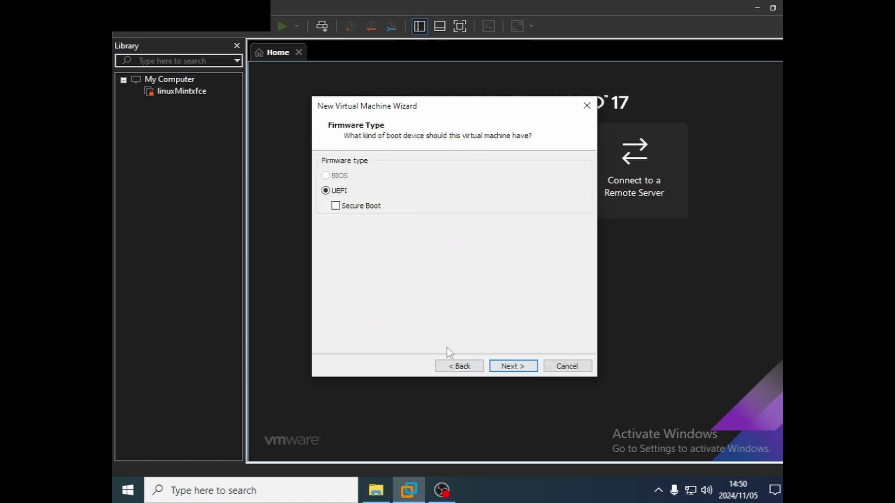
Step: Configure the machine with UEFI firmware without Secure Boot, 2 processors with 1 core each, 4096 MB of memory and NAT networking
left_click(512, 367)
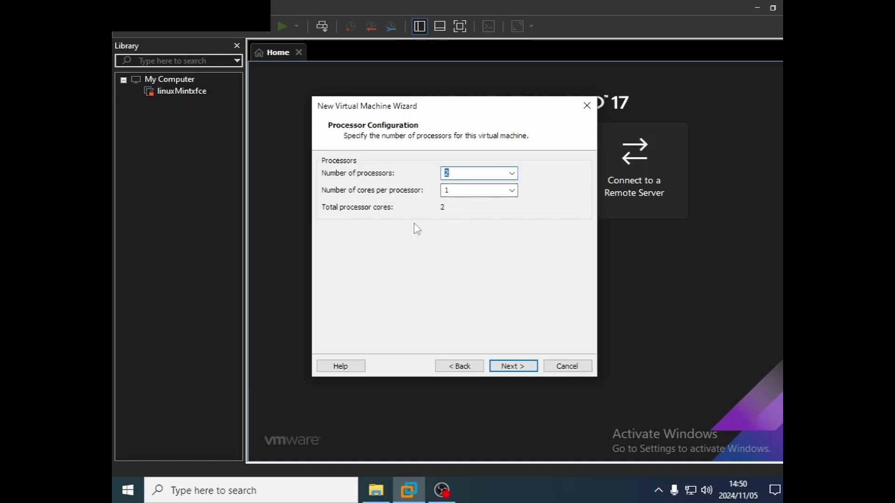
left_click(512, 366)
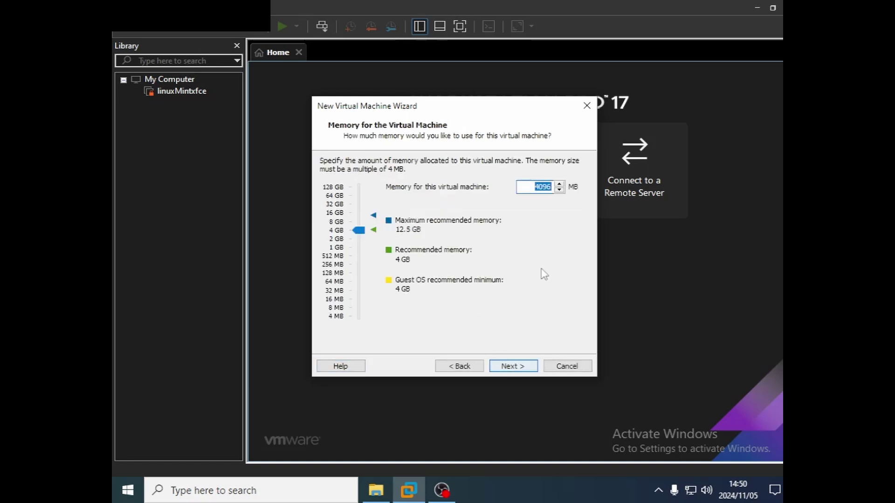
left_click(515, 368)
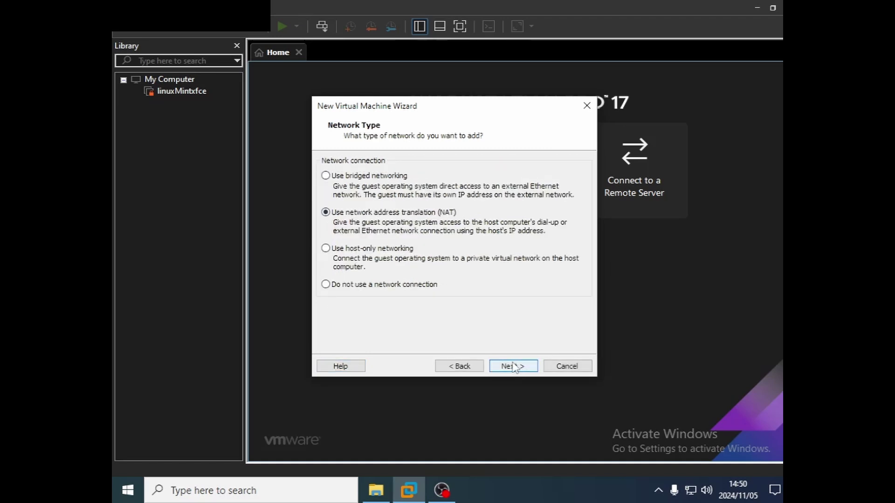
left_click(513, 367)
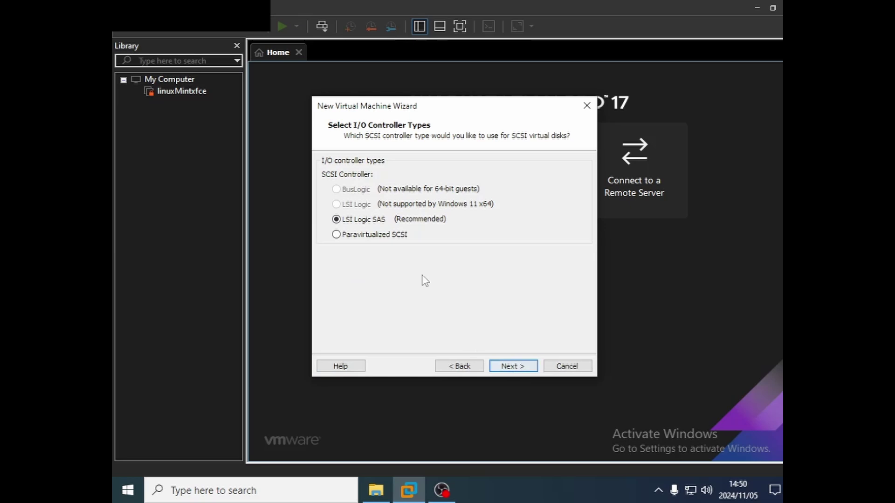
Step: Add a new 64 GB NVMe disk stored as a single file, with an LSI Logic SAS controller, and finish creating the virtual machine
left_click(512, 366)
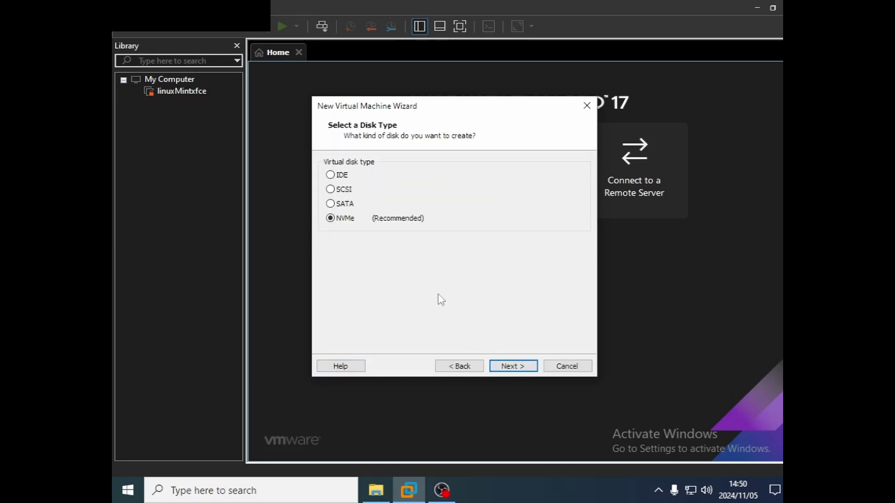
left_click(512, 366)
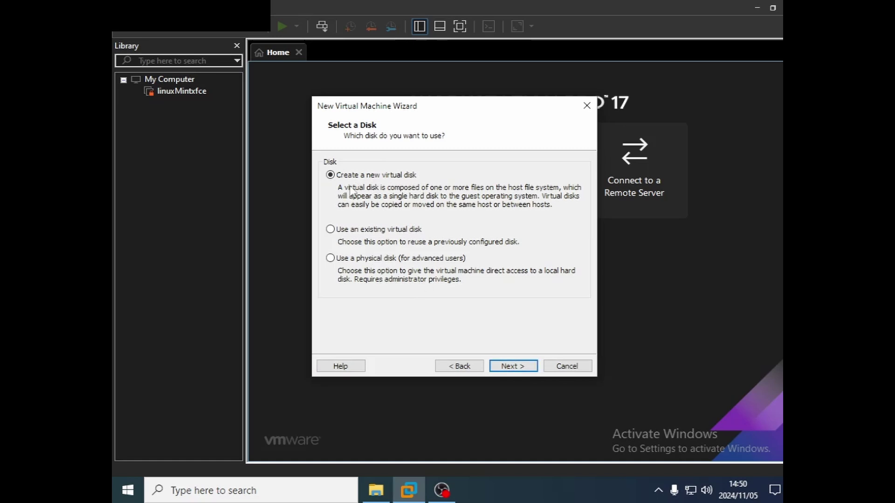
left_click(512, 366)
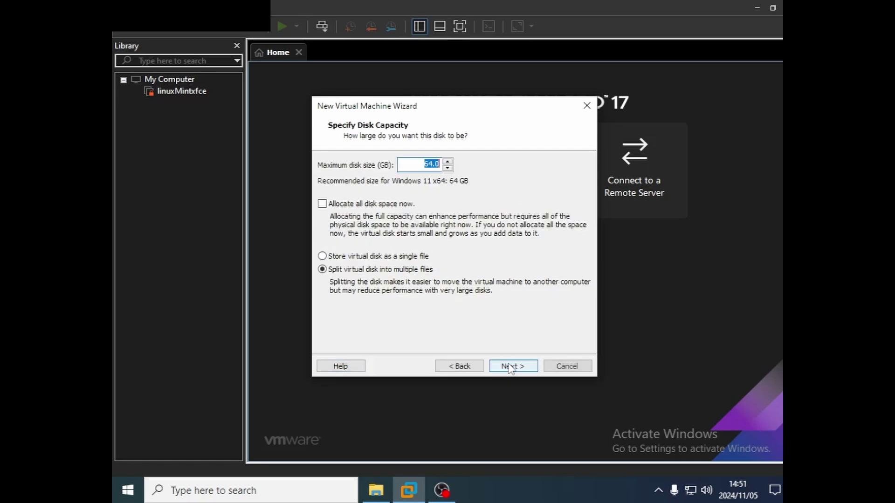
left_click(340, 257)
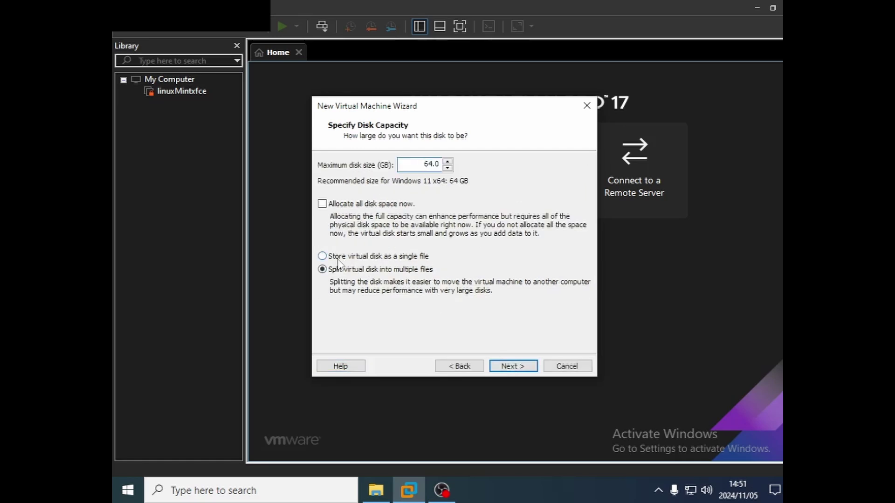
left_click(518, 367)
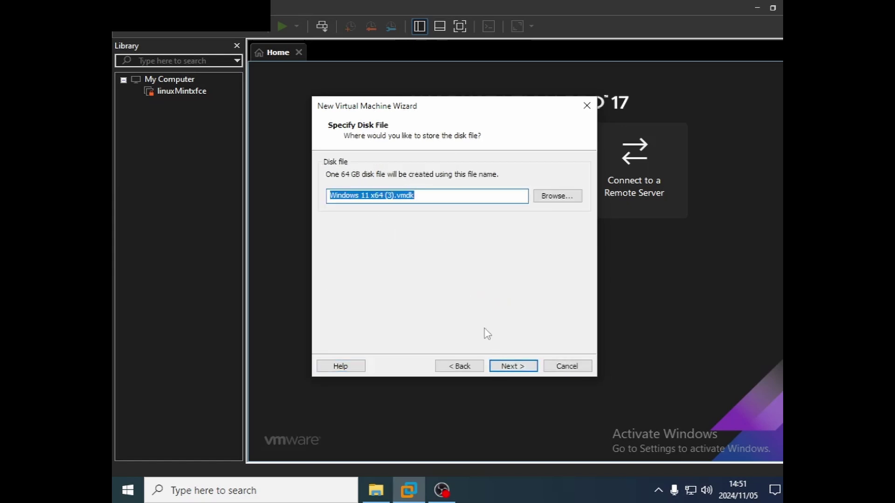
left_click(508, 368)
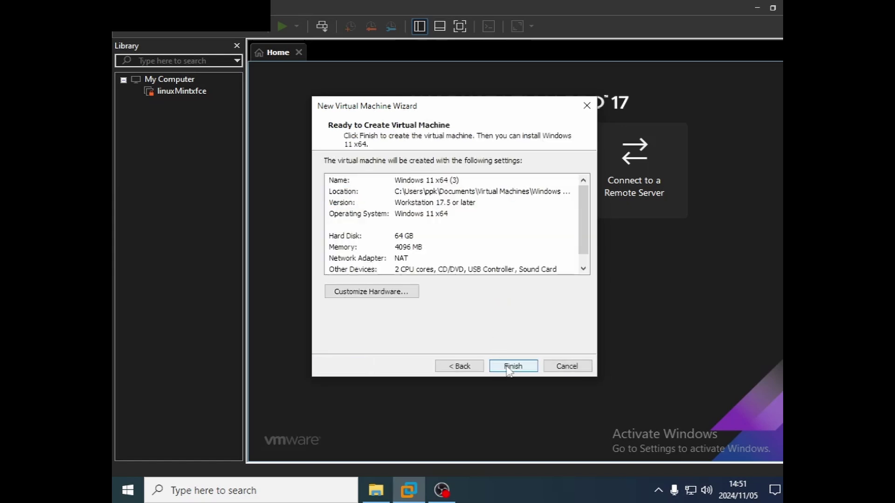
left_click(508, 366)
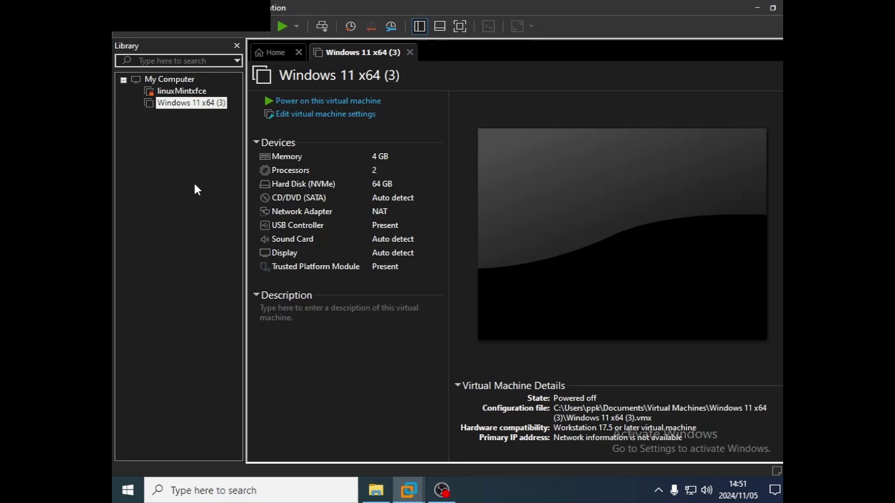
left_click(173, 180)
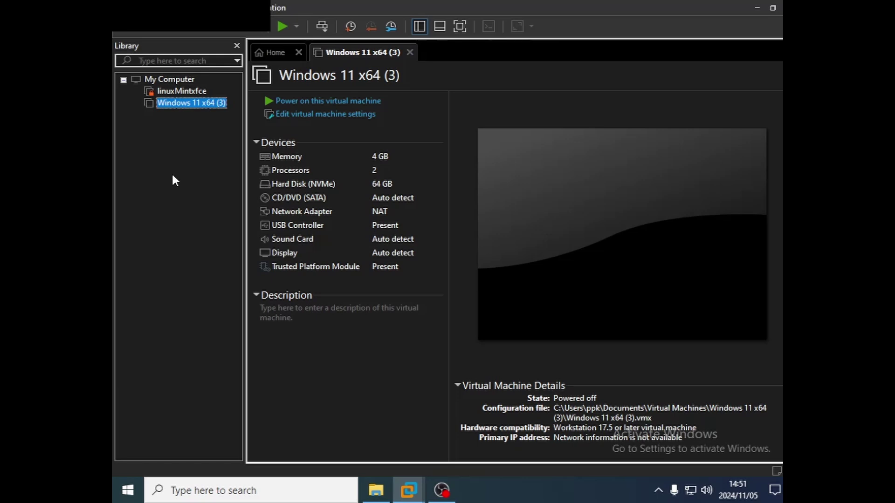
left_click(442, 490)
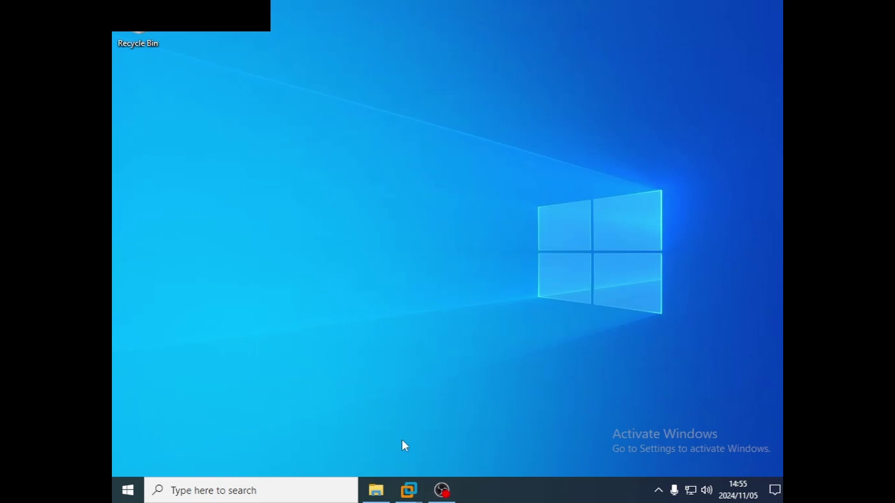
Step: Switch to File Explorer, check the contents of the win11_24h2 (D:) installation drive, and close the window
left_click(376, 490)
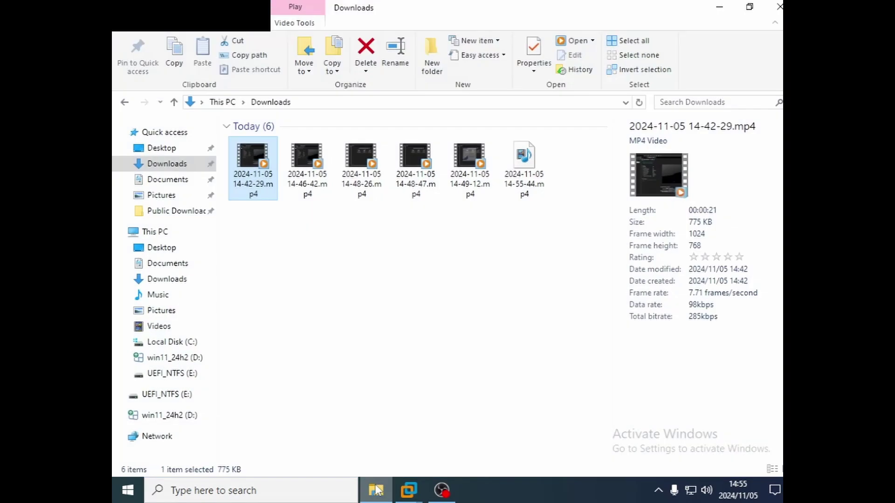
left_click(188, 360)
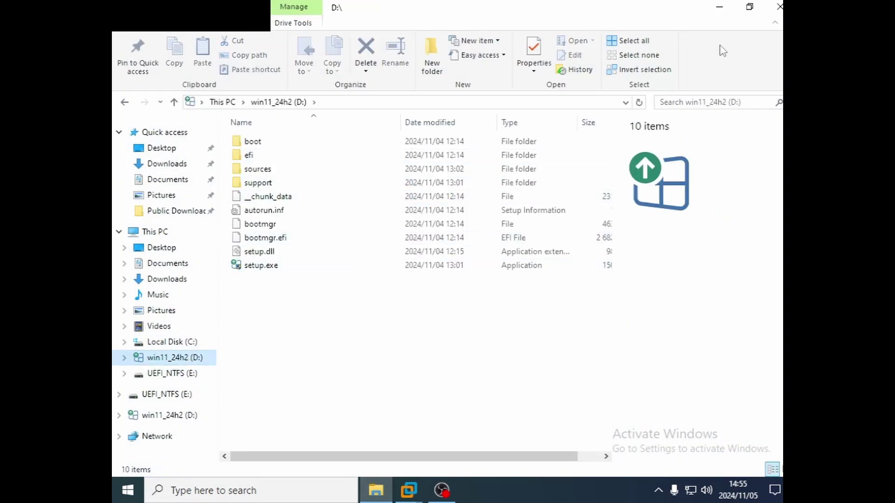
left_click(780, 7)
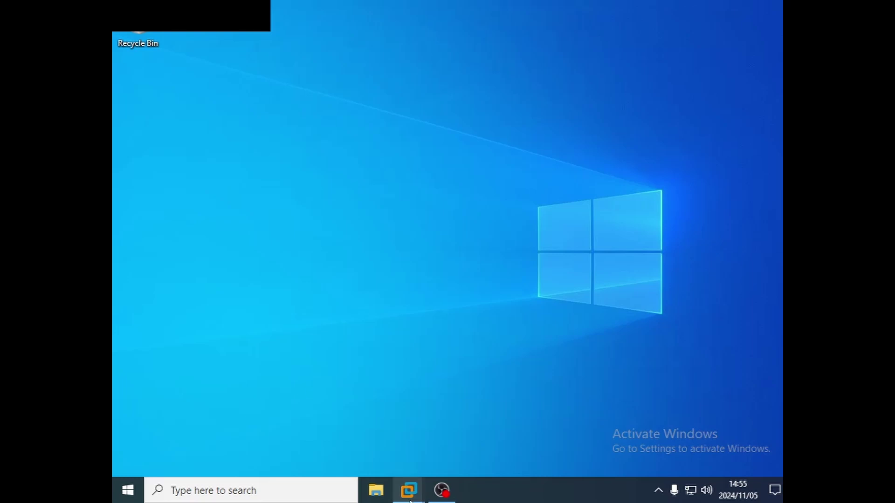
Step: Switch to VMware Workstation and open the Windows 11 x64 (3) virtual machine
mouse_move(410, 500)
left_click(348, 419)
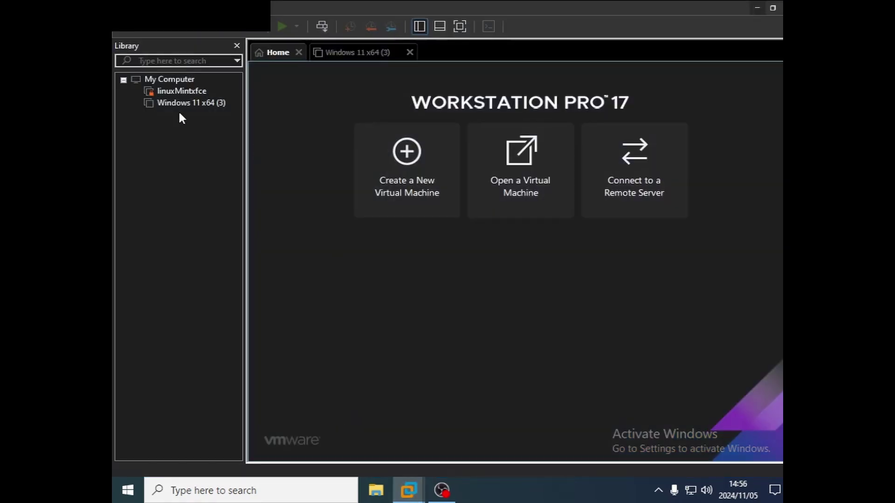
left_click(197, 104)
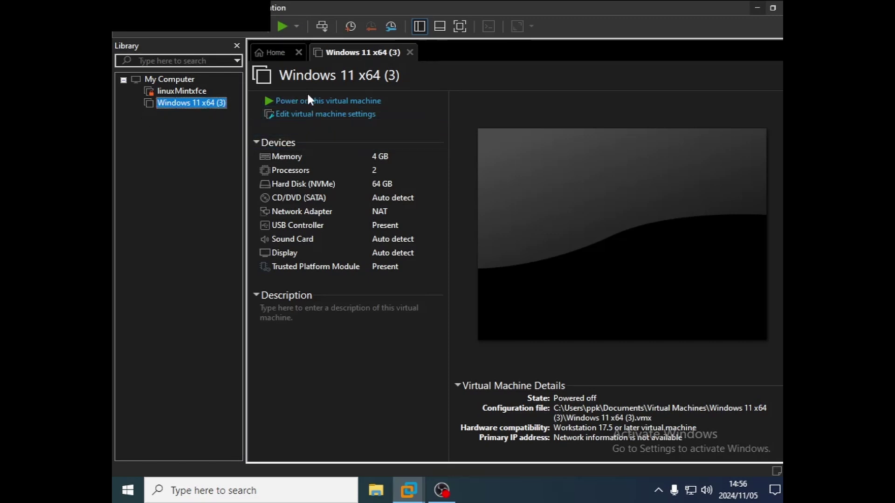
right_click(201, 34)
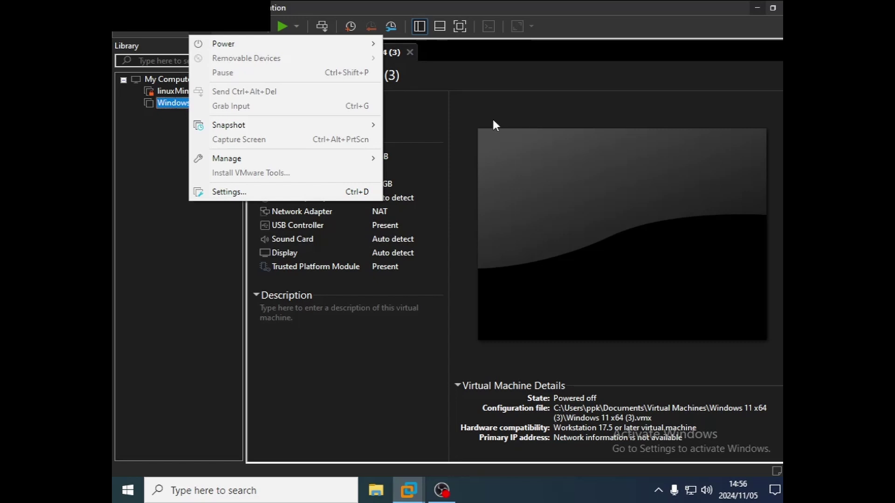
left_click(192, 279)
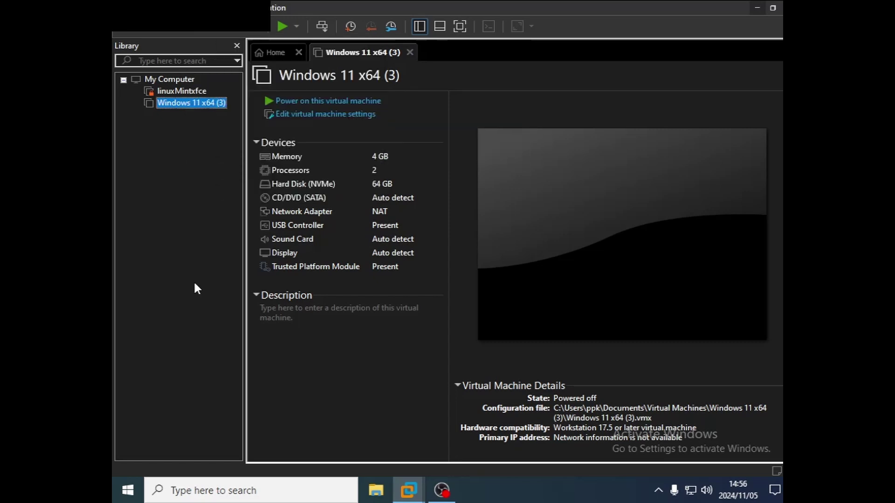
Step: Power on the Windows 11 virtual machine and decline connecting the sata0:1 device at every power-on
left_click(326, 101)
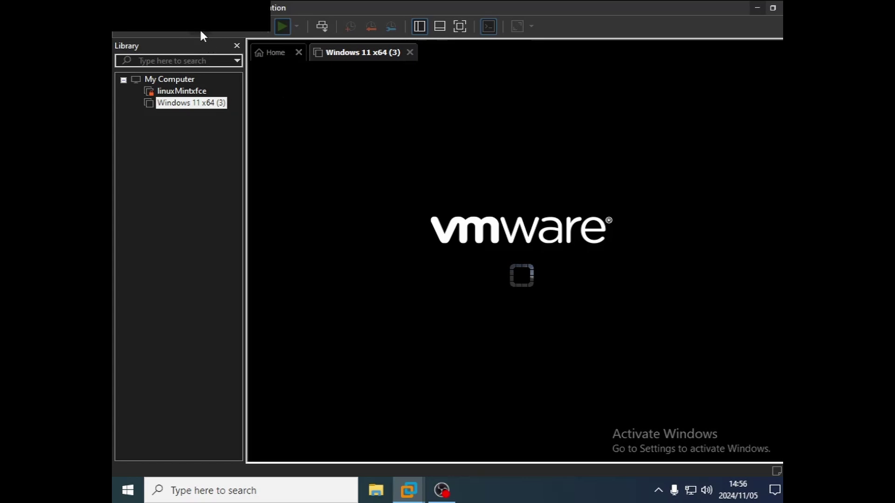
left_click(201, 34)
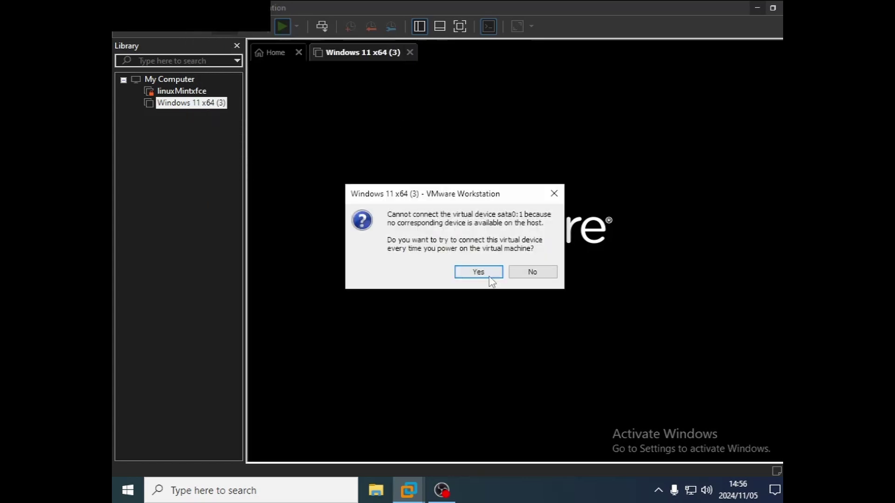
left_click(525, 275)
Step: Connect the Kingston DataTraveler 2.0 USB drive to the running virtual machine, disconnecting it from the host
left_click(202, 32)
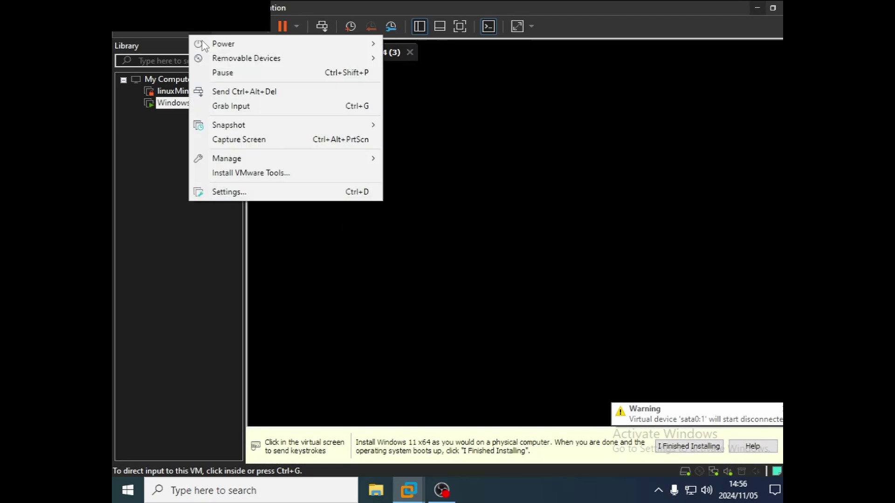
mouse_move(214, 57)
mouse_move(420, 108)
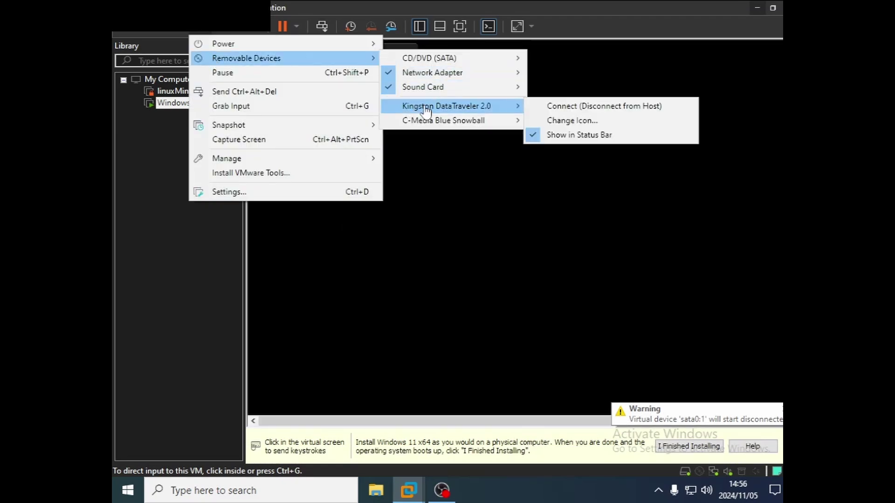
left_click(567, 110)
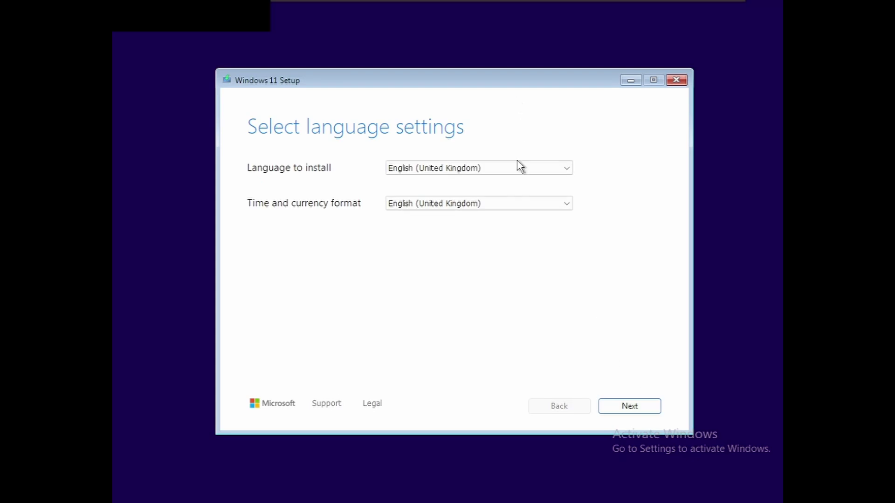
Step: Accept English (United Kingdom) for the setup language and time format, and the United Kingdom keyboard
left_click(625, 411)
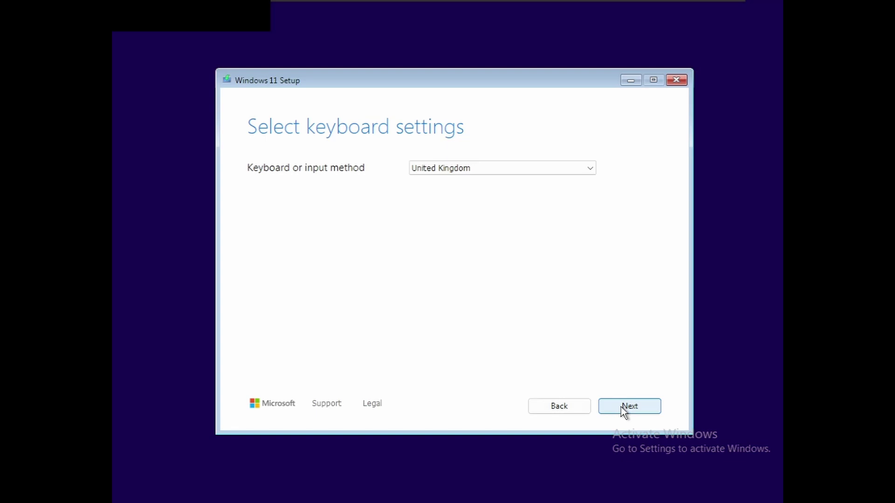
left_click(621, 406)
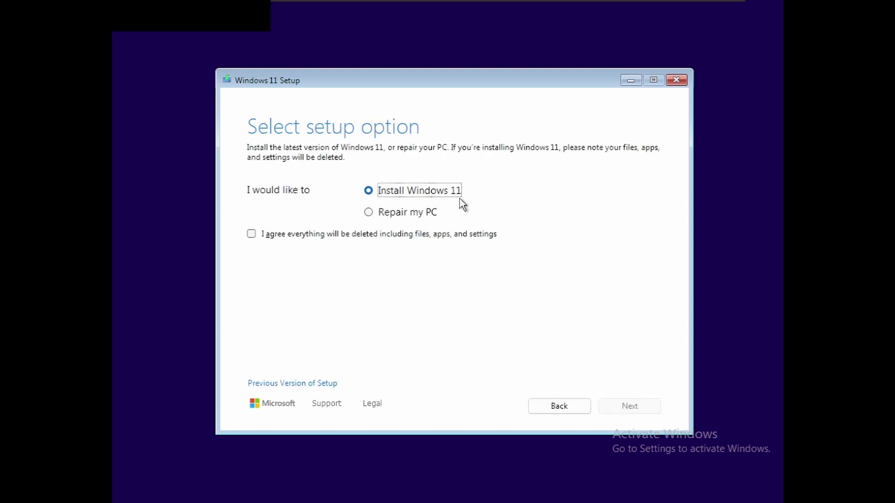
Step: Choose to install Windows 11, agree that files, apps and settings will be deleted, and continue without a product key
left_click(306, 235)
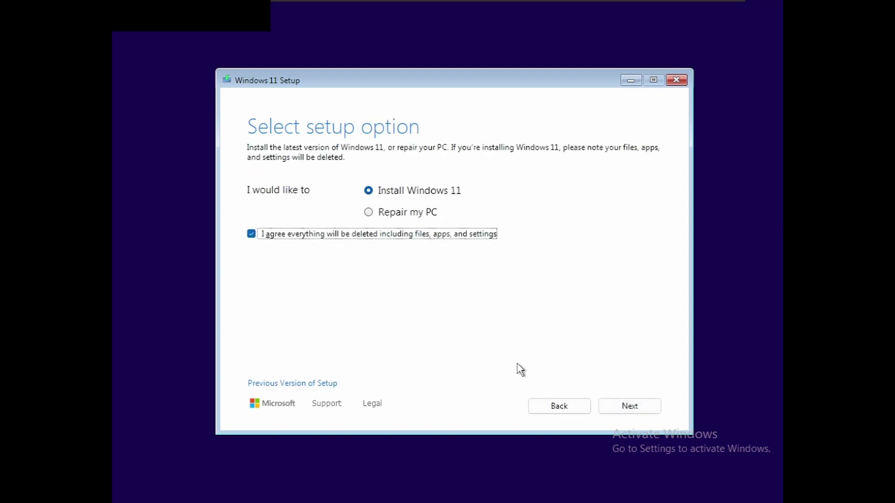
left_click(639, 412)
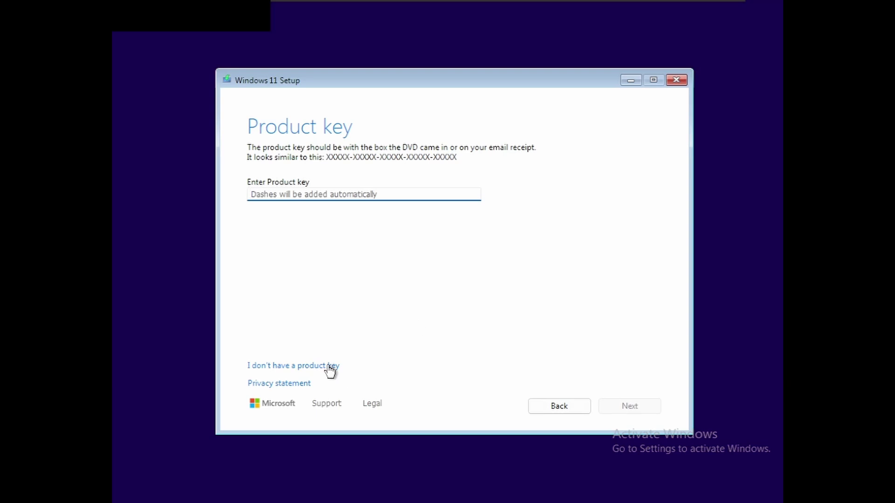
left_click(331, 370)
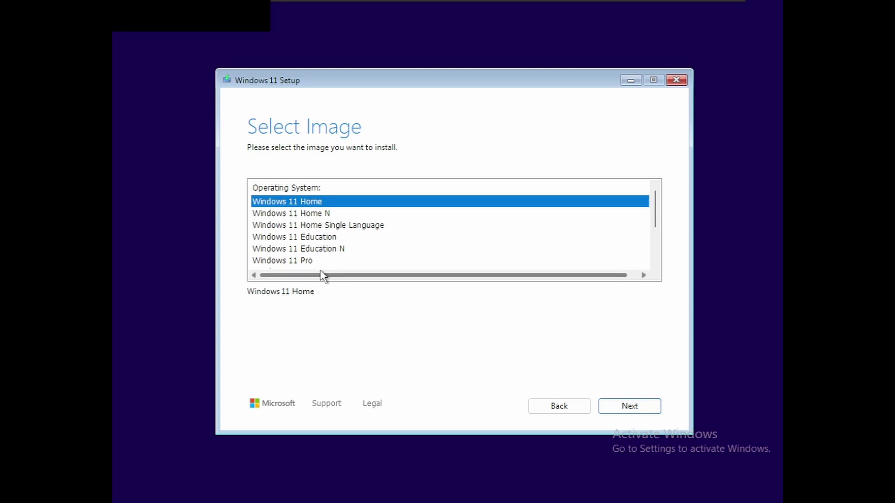
Step: Select Windows 11 Pro as the image to install and accept the licence terms
left_click(308, 263)
left_click(630, 408)
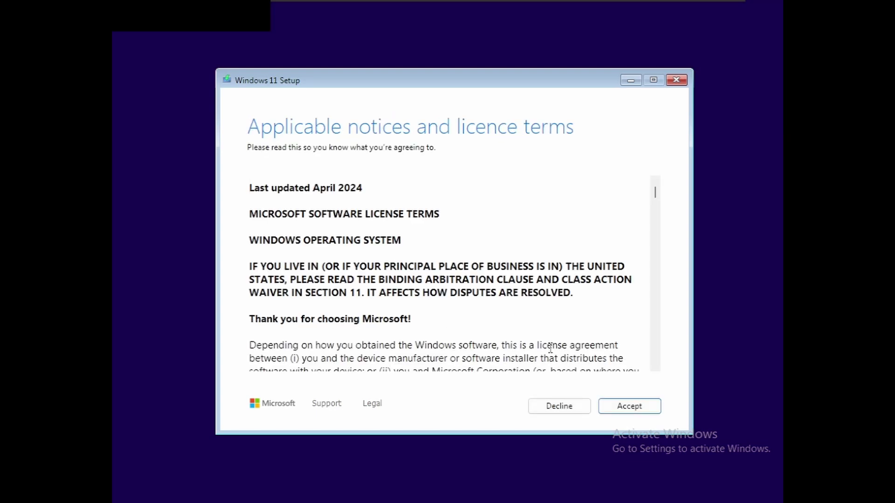
left_click(625, 406)
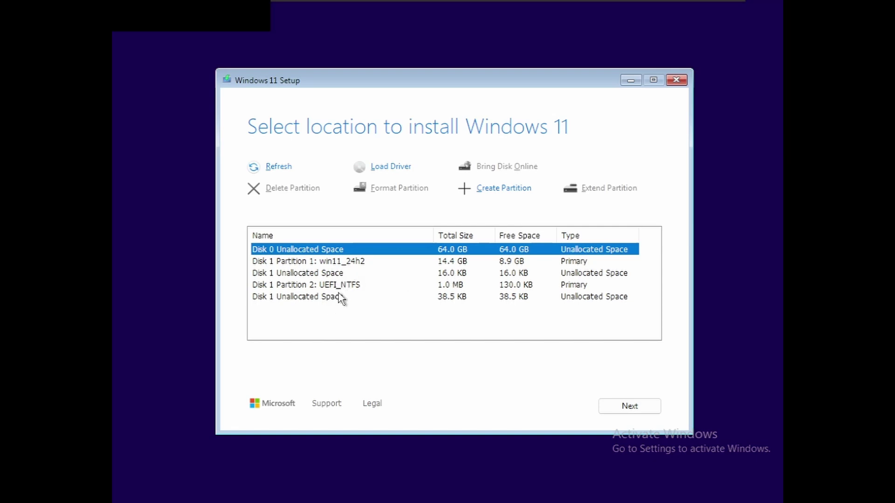
Step: Choose the unallocated space on Disk 0 as the location to install Windows 11
left_click(339, 265)
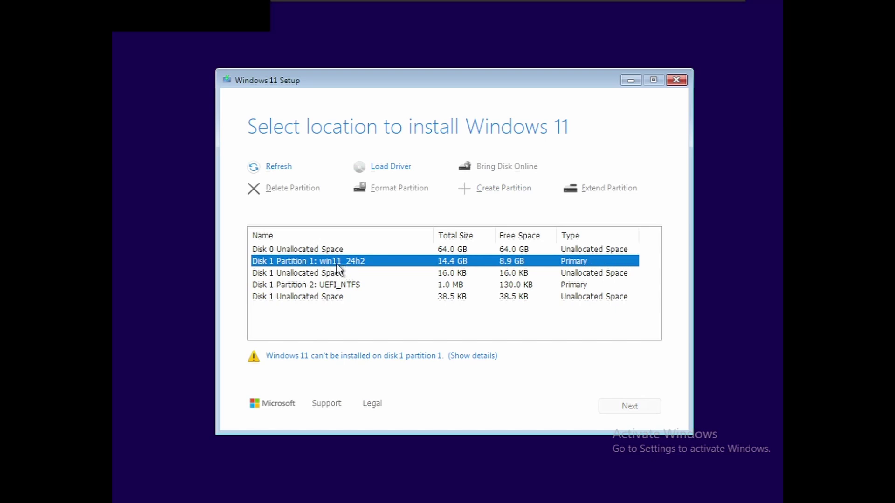
left_click(329, 250)
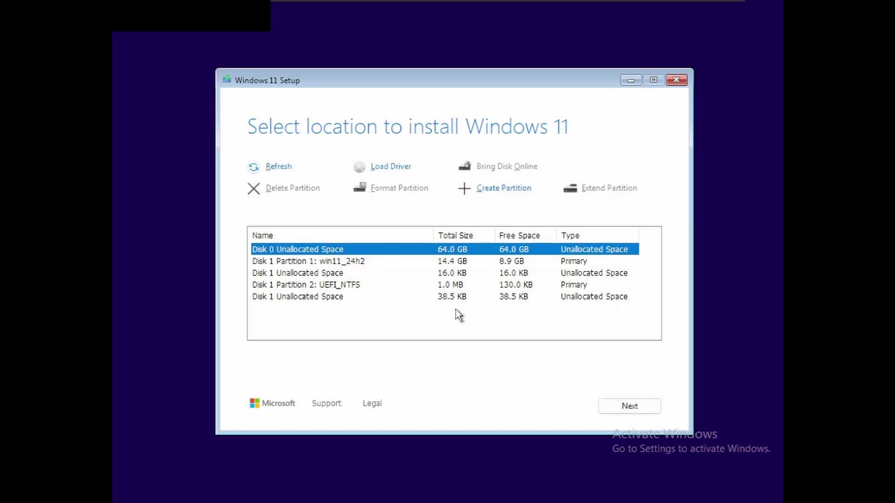
left_click(629, 408)
Step: Take the virtual machine out of full-screen mode and minimize VMware Workstation to reach the host desktop
mouse_move(575, 7)
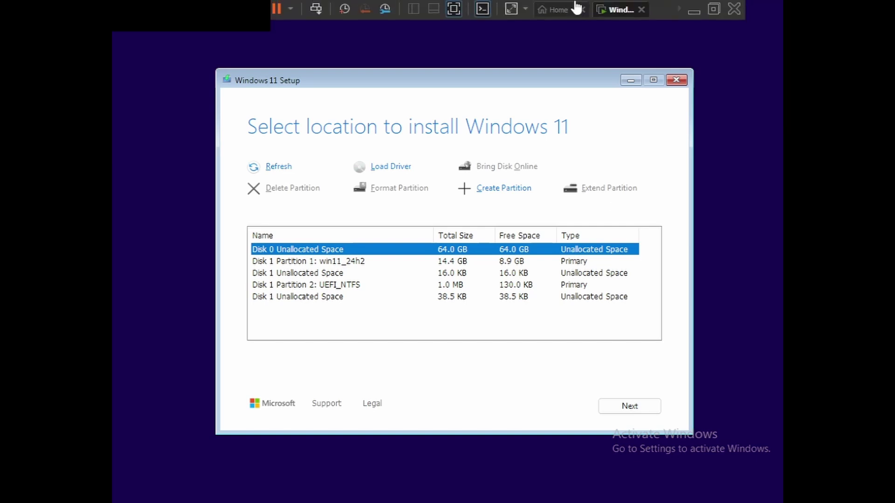
left_click(453, 10)
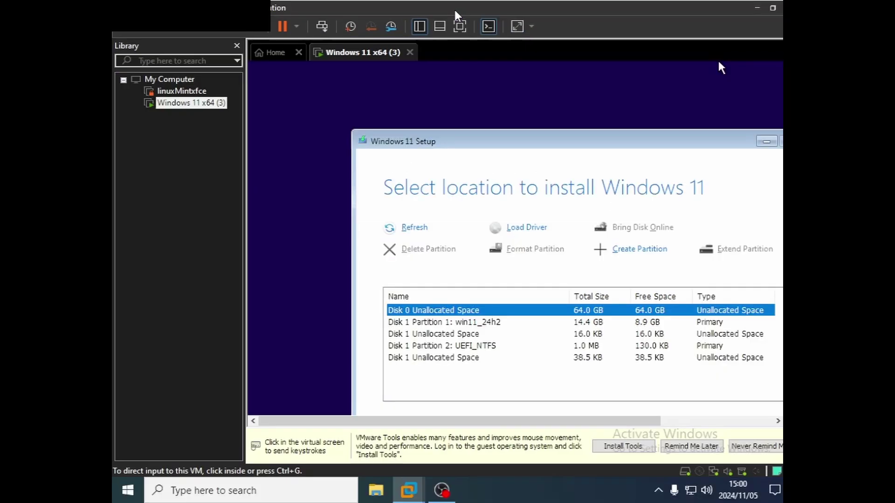
left_click(757, 8)
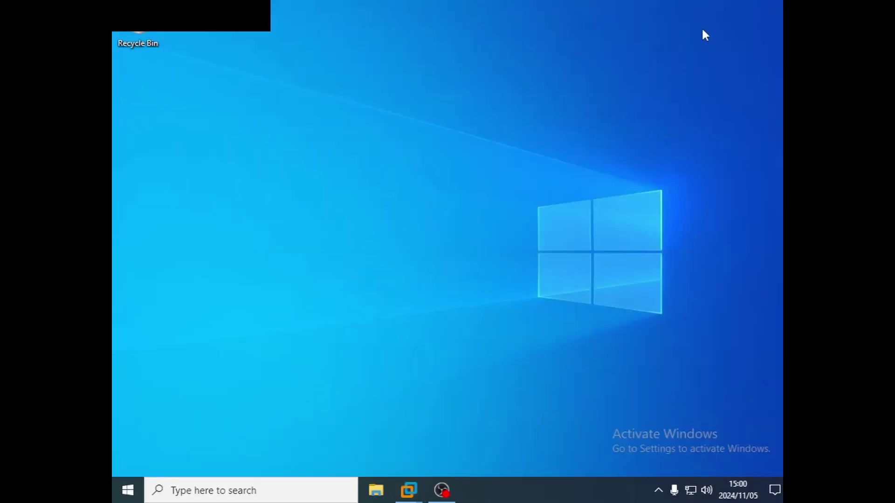
Step: Switch to File Explorer and open the properties of This PC to examine the host's device specifications
left_click(376, 491)
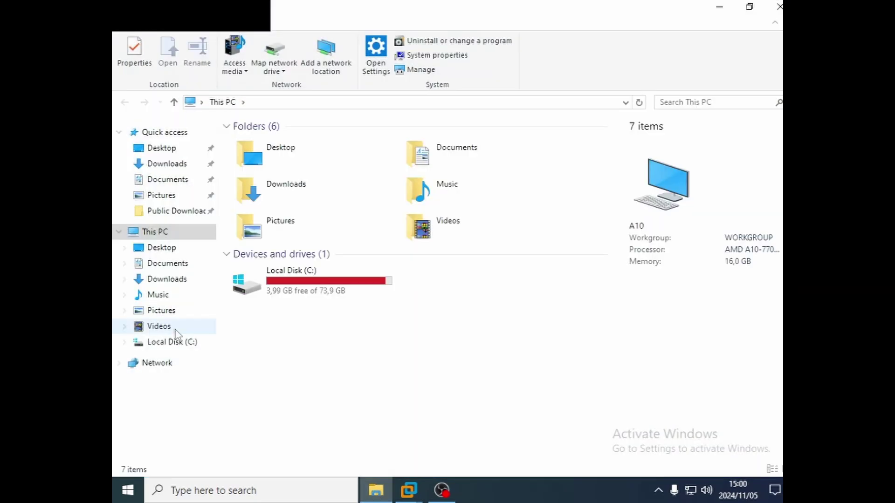
right_click(163, 231)
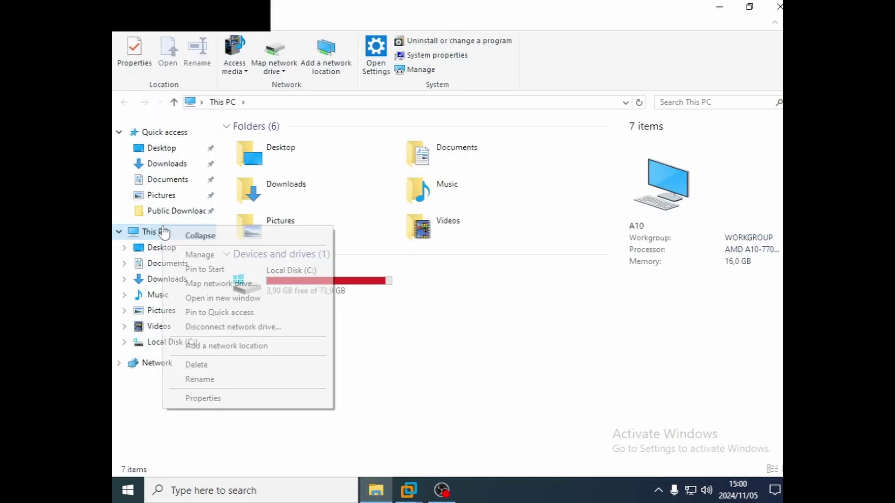
left_click(205, 399)
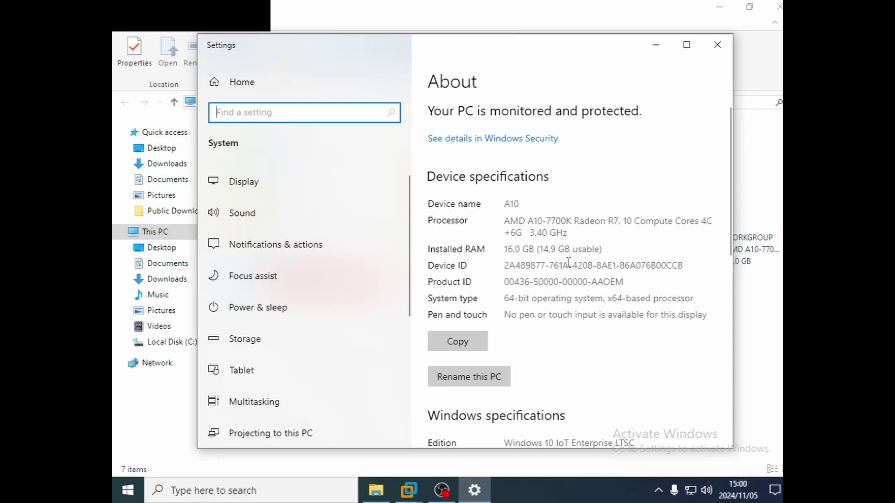
left_click_drag(561, 54, 530, 55)
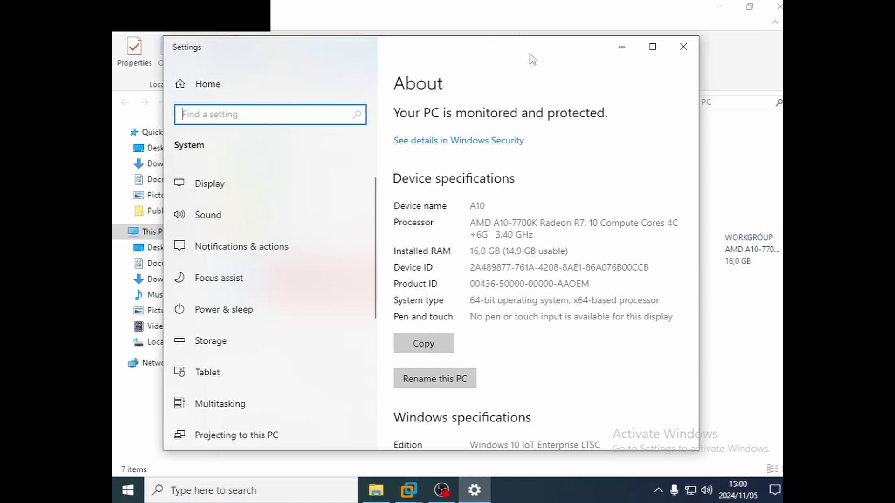